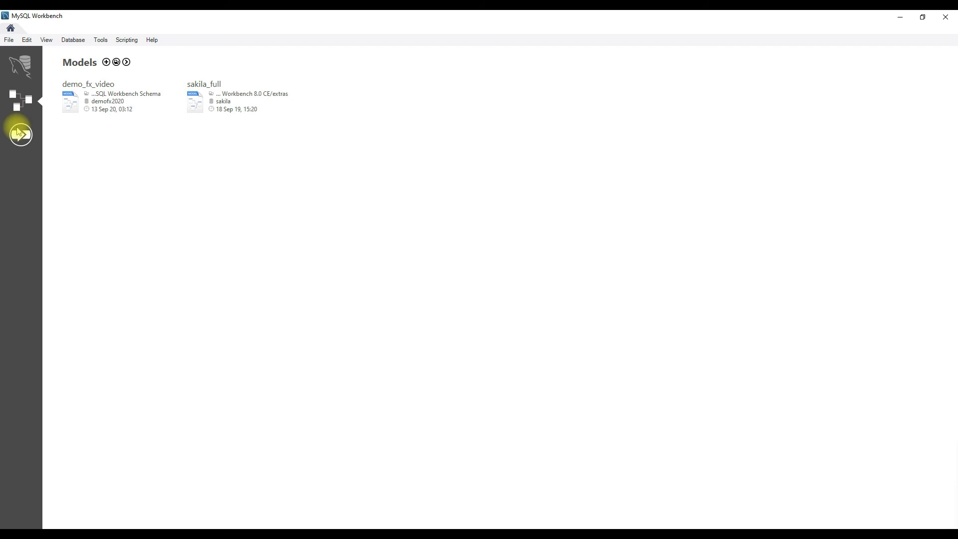
pyautogui.click(18, 133)
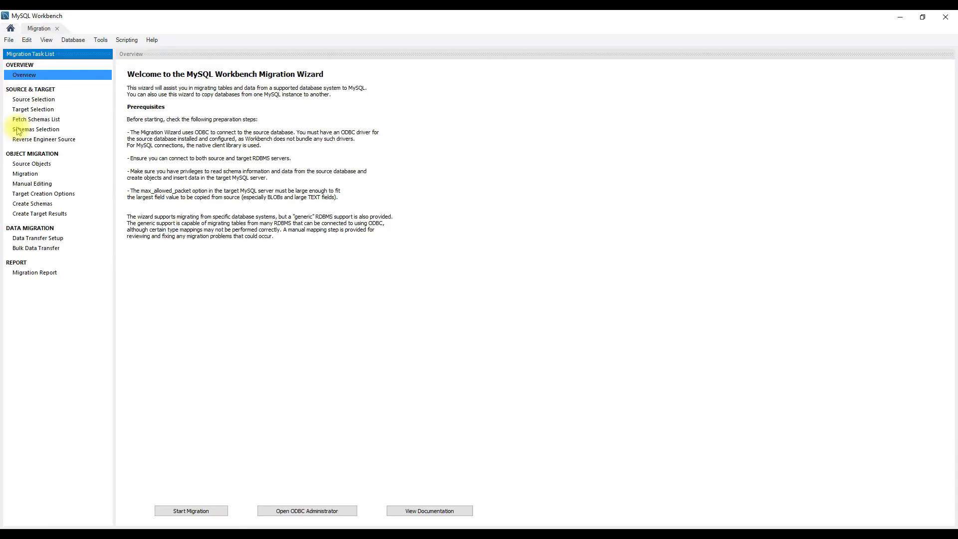
pyautogui.click(56, 28)
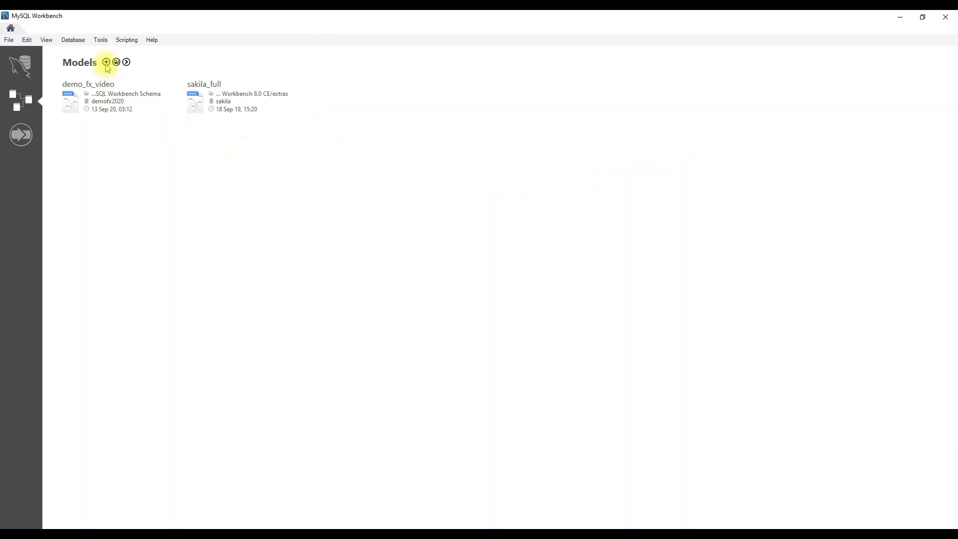
# Start a new model from the Models (+) icon on the home screen, giving the default mydb schema
pyautogui.click(106, 62)
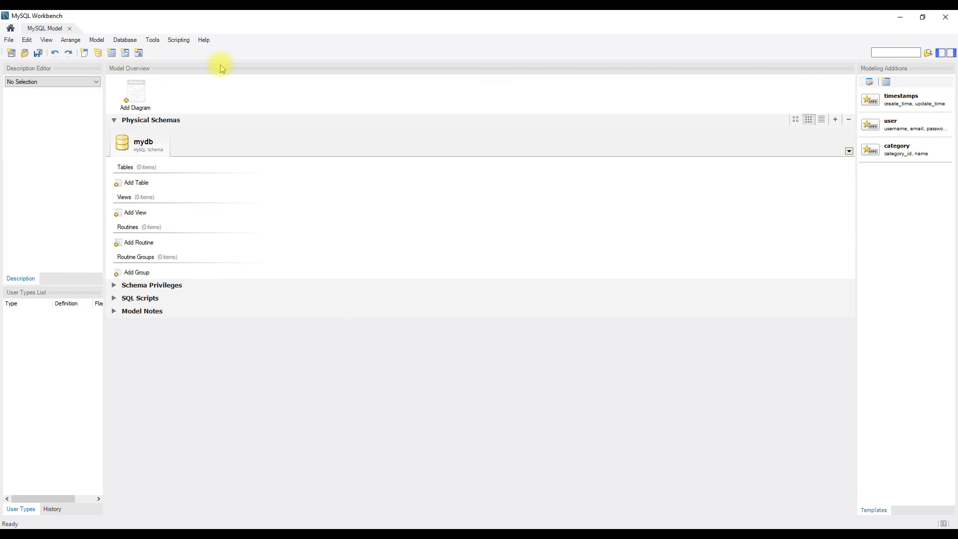
pyautogui.hotkey('alt', 'Tab')
# Change the mydb schema's name to demodb in its schema editor
pyautogui.doubleClick(148, 148)
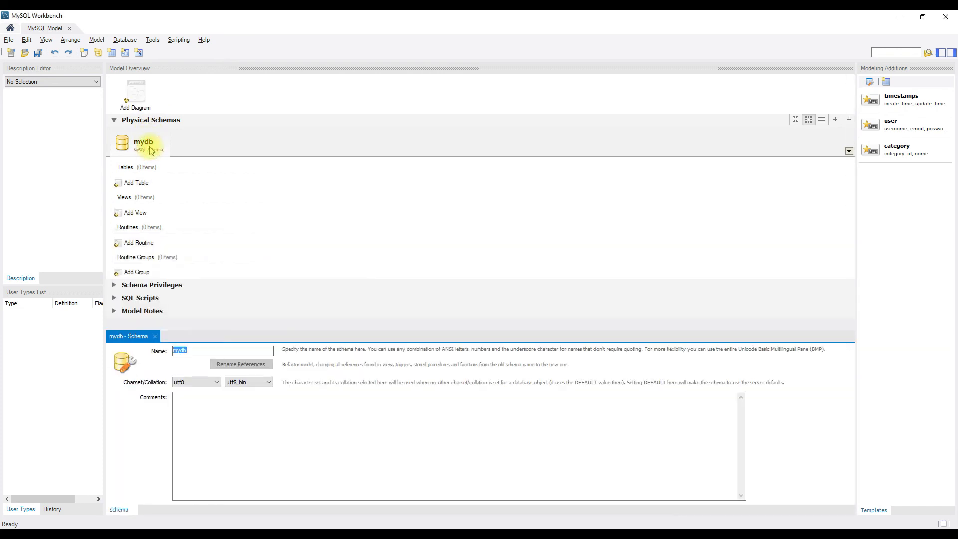
pyautogui.click(209, 351)
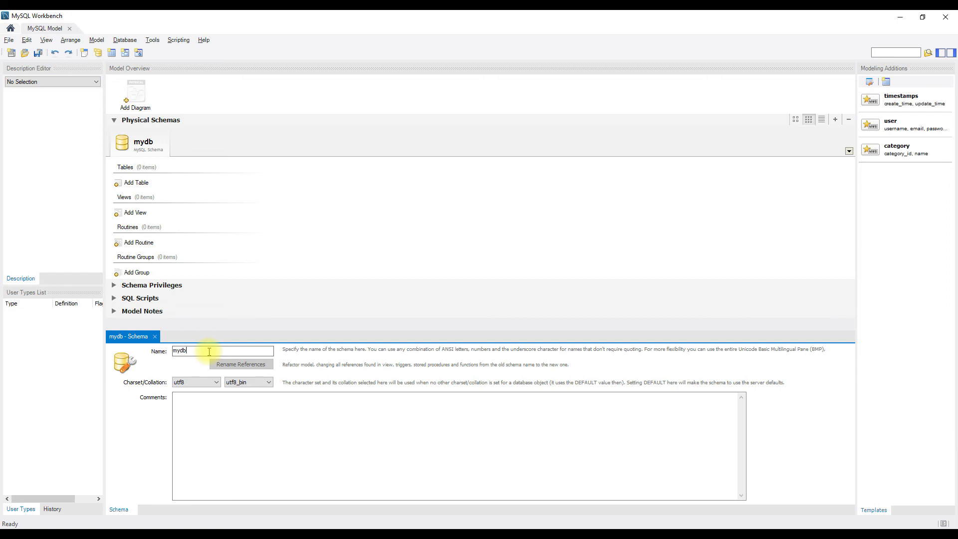
pyautogui.press('BackSpace')
pyautogui.press('BackSpace')
pyautogui.press('BackSpace')
pyautogui.press('BackSpace')
pyautogui.write('demodb')
pyautogui.press('Return')
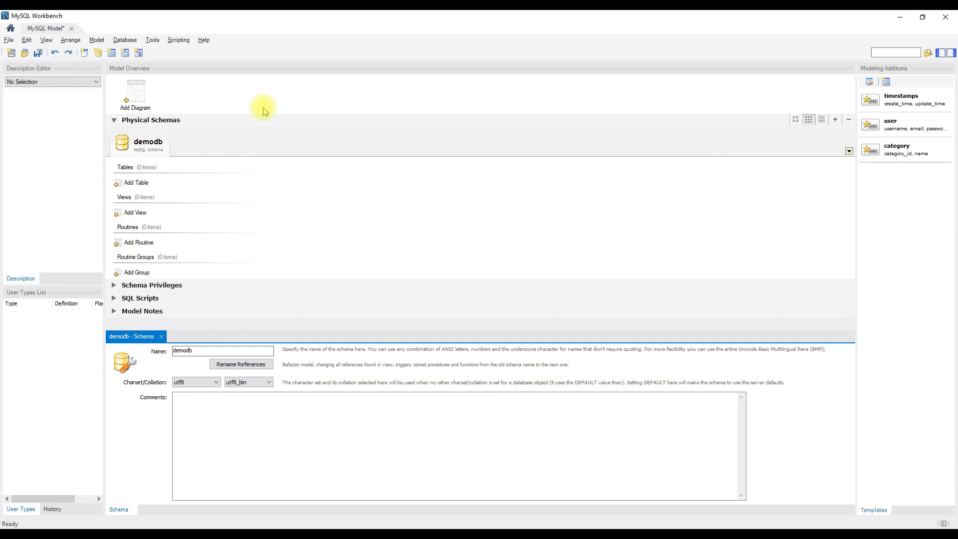
# Add a new empty EER diagram to the demodb model through Add Diagram
pyautogui.doubleClick(140, 102)
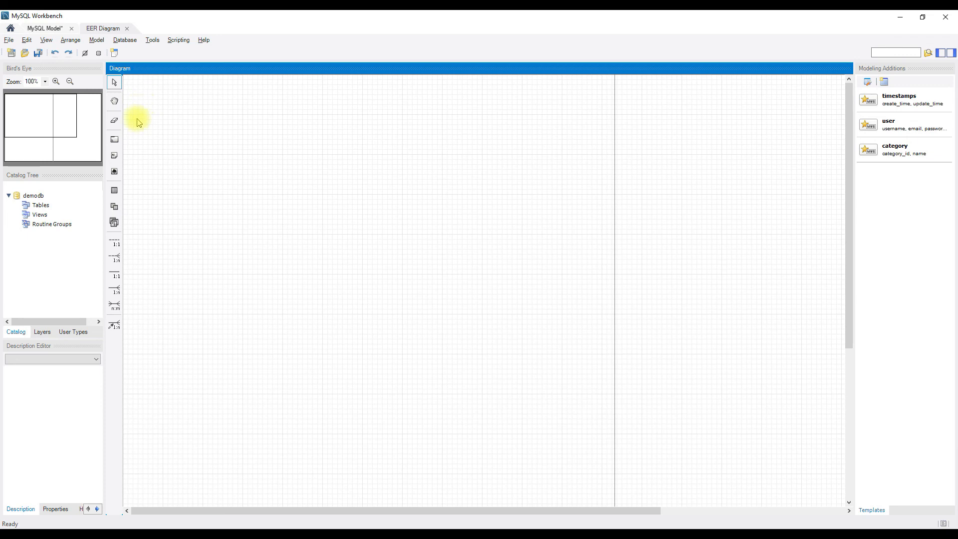
# Place table1 on the diagram, zoom to 200% and drag it toward the top-left
pyautogui.click(114, 189)
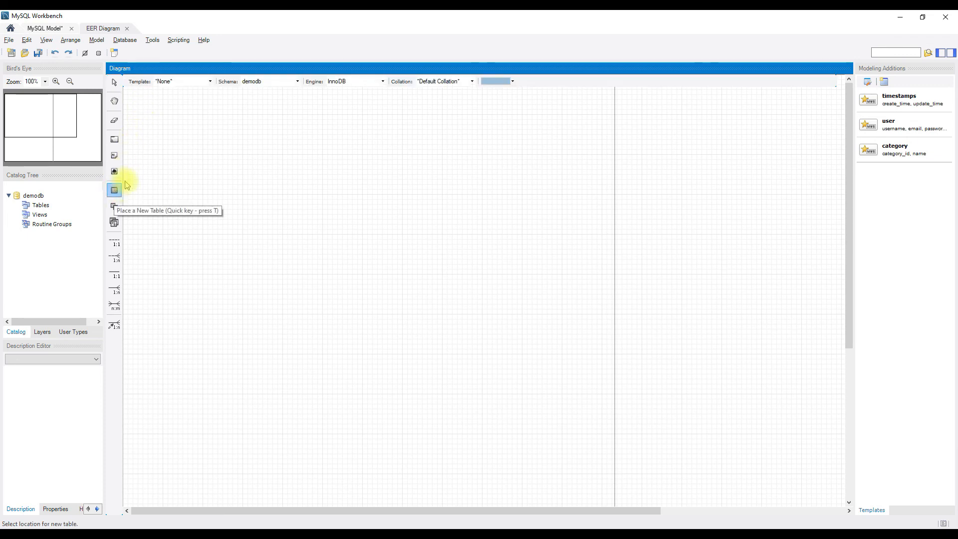
pyautogui.click(166, 131)
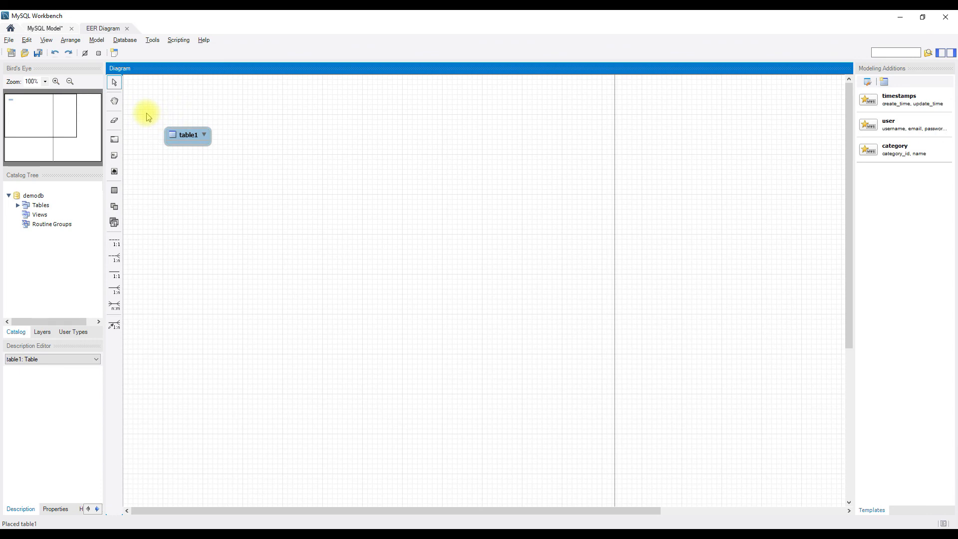
pyautogui.click(57, 83)
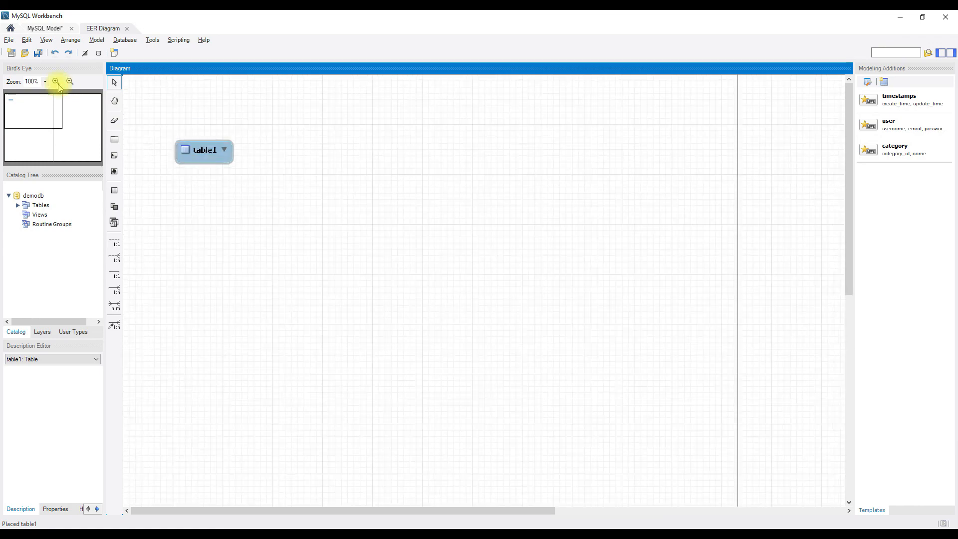
pyautogui.click(56, 82)
pyautogui.click(56, 82)
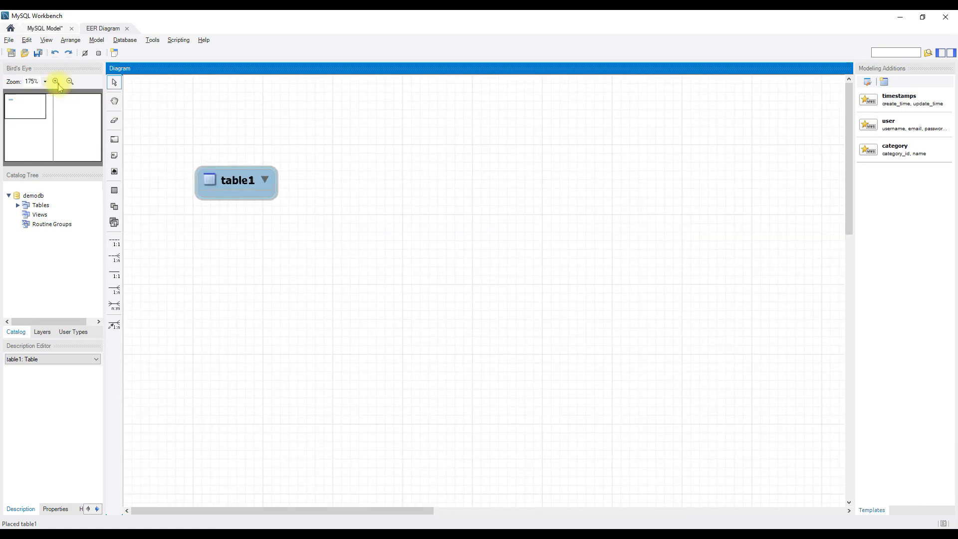
pyautogui.click(56, 82)
pyautogui.click(254, 195)
pyautogui.moveTo(254, 194); pyautogui.dragTo(202, 125)
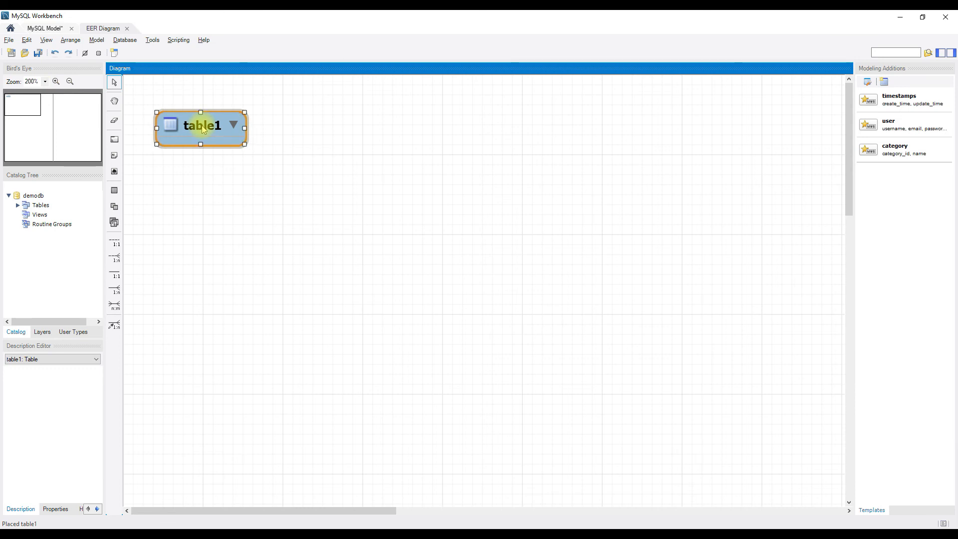
# Open table1's editor and look through its Indexes, Foreign Keys and Inserts tabs
pyautogui.doubleClick(201, 125)
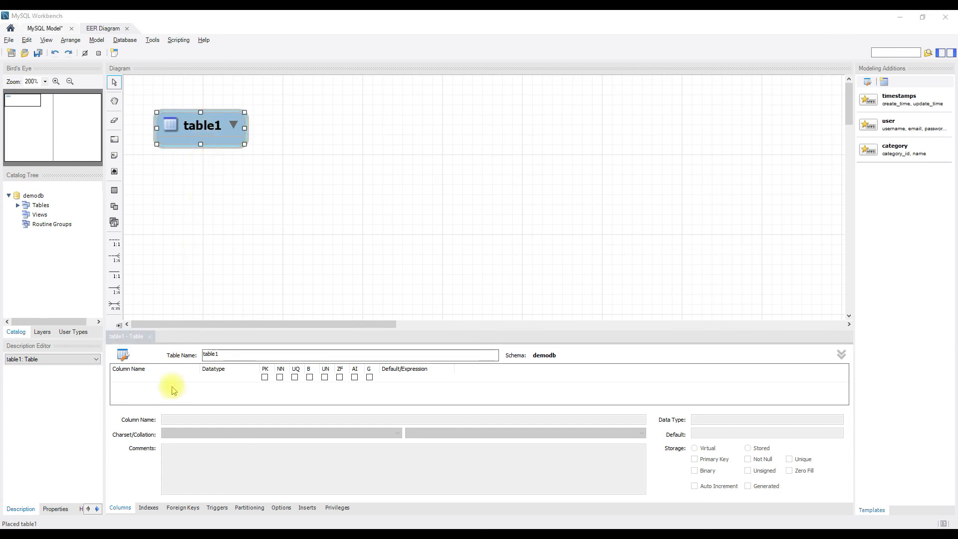
pyautogui.click(150, 509)
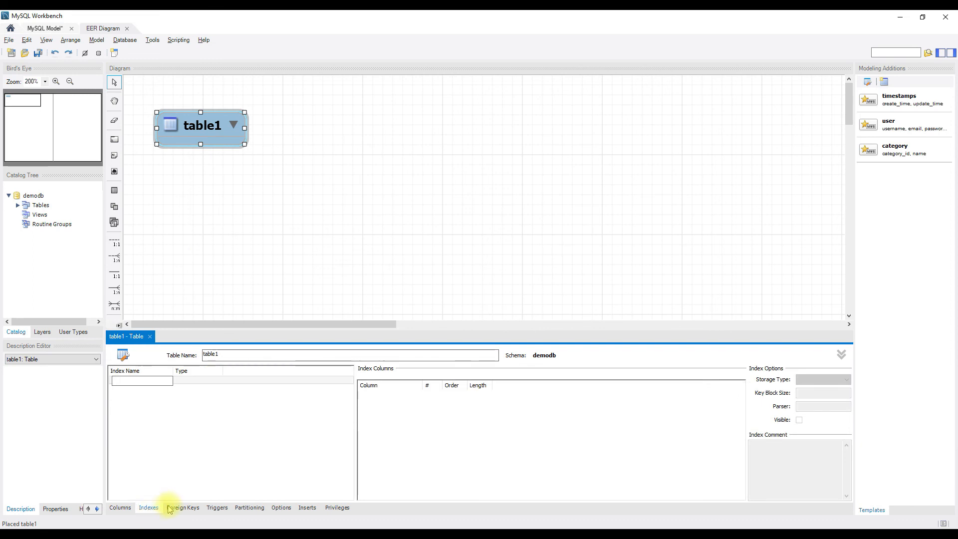
pyautogui.click(172, 507)
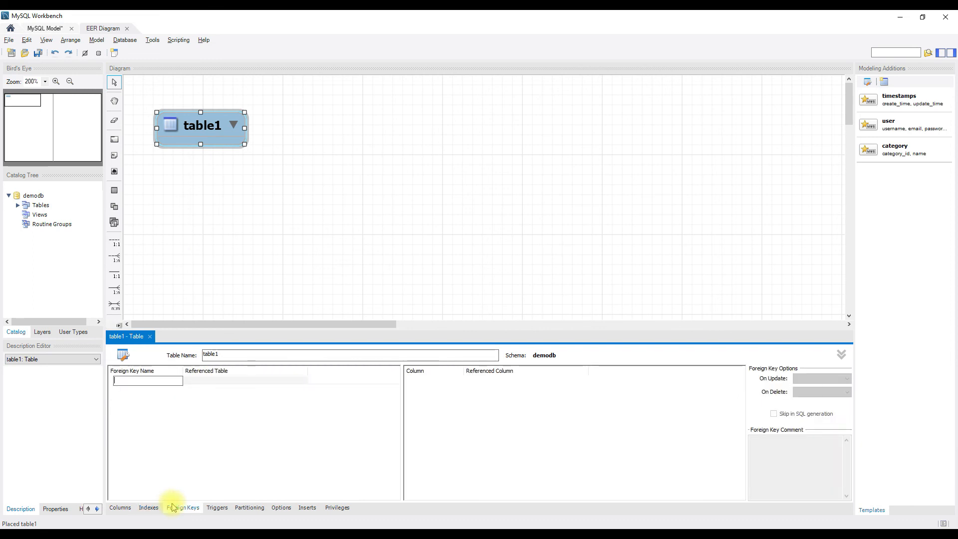
pyautogui.click(309, 507)
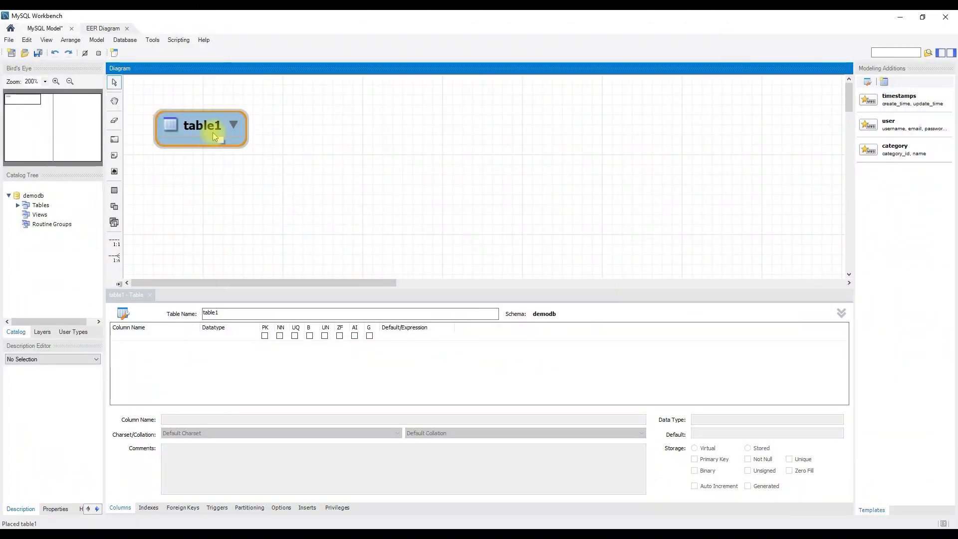
# Rename table1 to user and add an id column of type INT
pyautogui.click(230, 312)
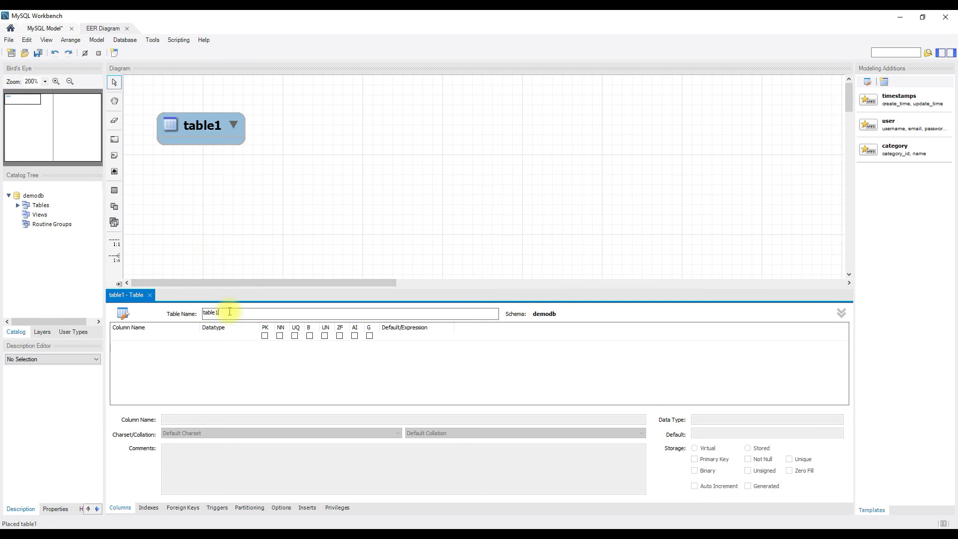
pyautogui.doubleClick(229, 312)
pyautogui.write('user')
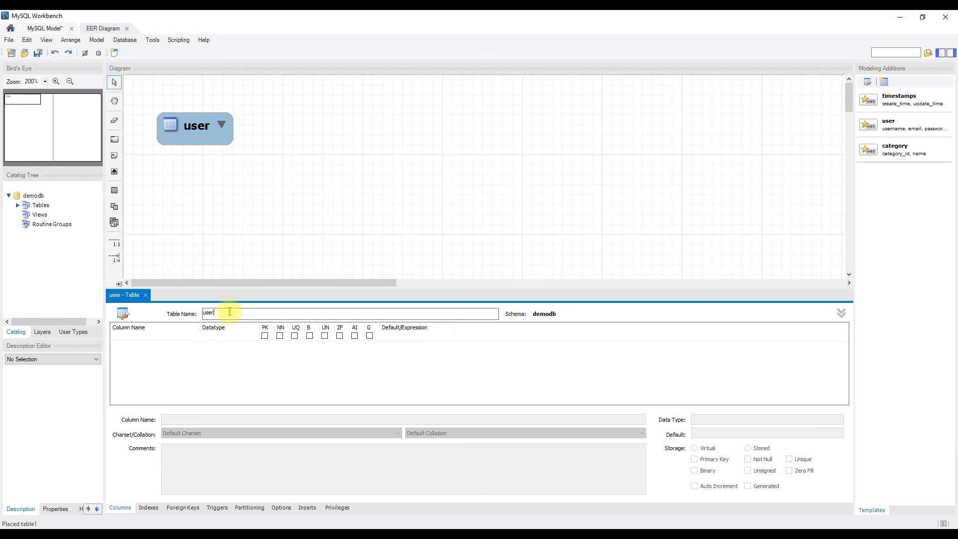
pyautogui.click(138, 337)
pyautogui.click(137, 338)
pyautogui.write('id')
pyautogui.press('Tab')
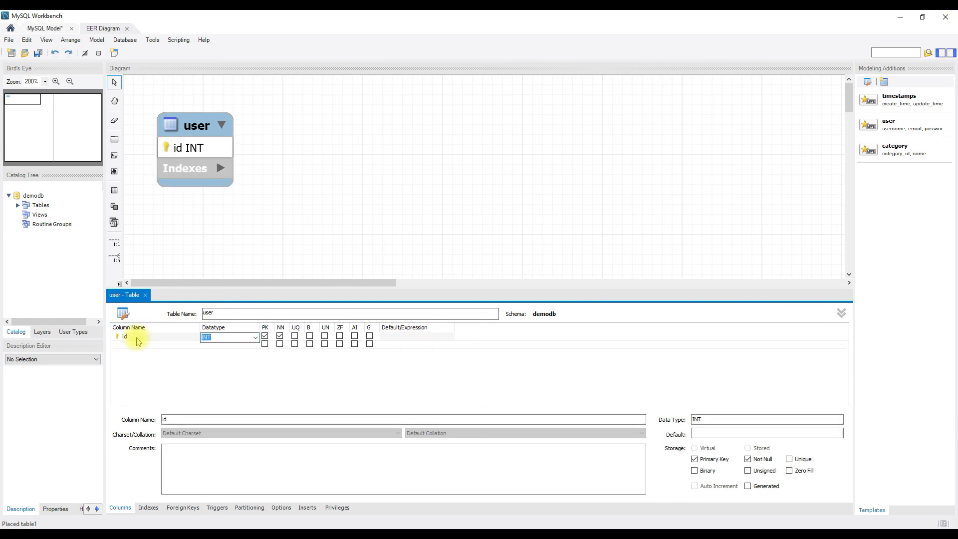
pyautogui.press('Tab')
# Add first_name and last_name columns, both VARCHAR(80)
pyautogui.click(138, 343)
pyautogui.click(138, 344)
pyautogui.write('f')
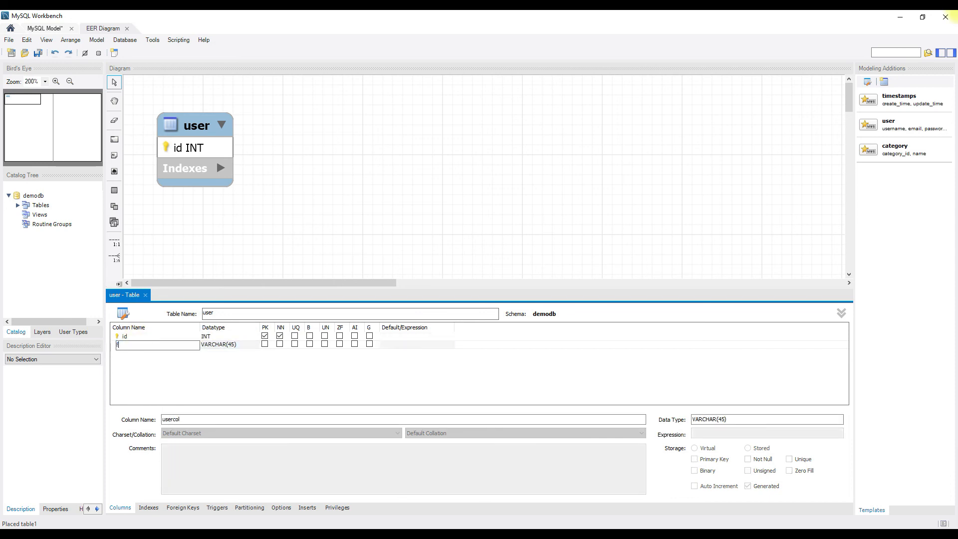
pyautogui.write('irst_name')
pyautogui.press('Tab')
pyautogui.press('Right')
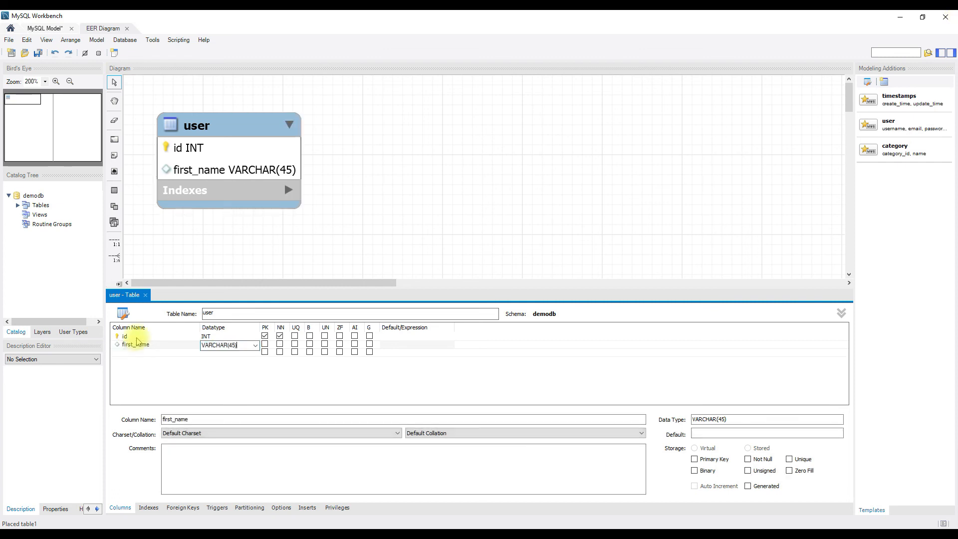
pyautogui.press('BackSpace')
pyautogui.press('BackSpace')
pyautogui.press('BackSpace')
pyautogui.write('80')
pyautogui.click(131, 353)
pyautogui.write('last_na')
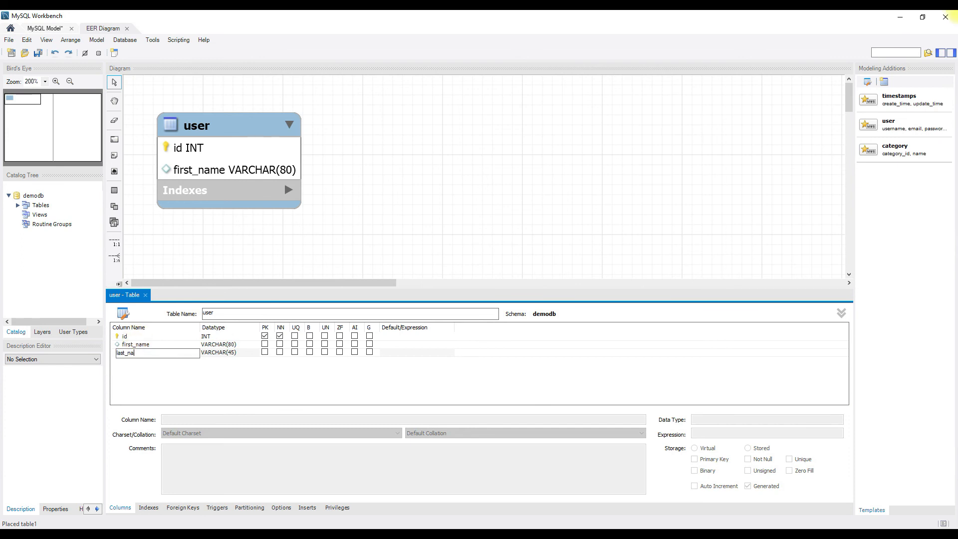
pyautogui.write('me')
pyautogui.press('Tab')
pyautogui.press('BackSpace')
pyautogui.press('BackSpace')
pyautogui.write('80')
pyautogui.press('Tab')
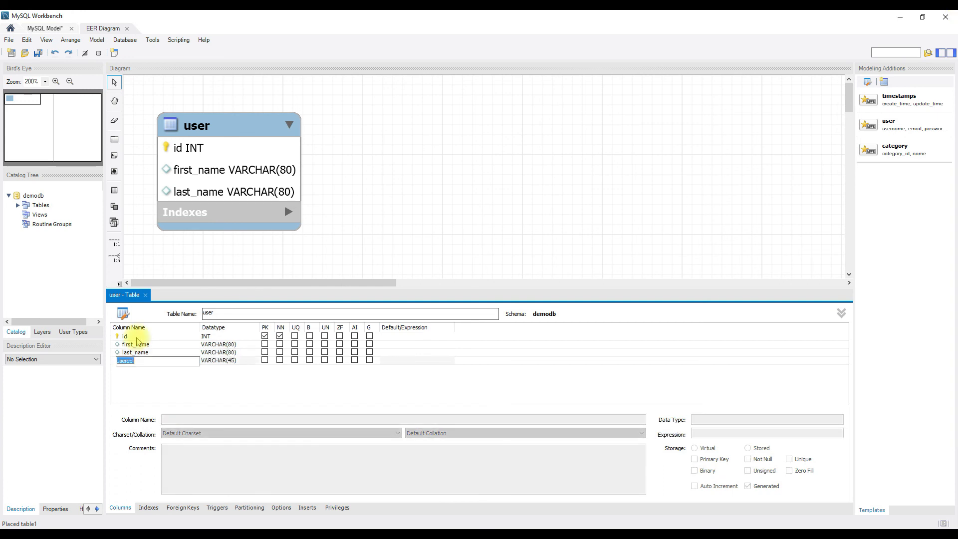
# Add a username VARCHAR(45) column and a password VARCHAR(100) column
pyautogui.write('username')
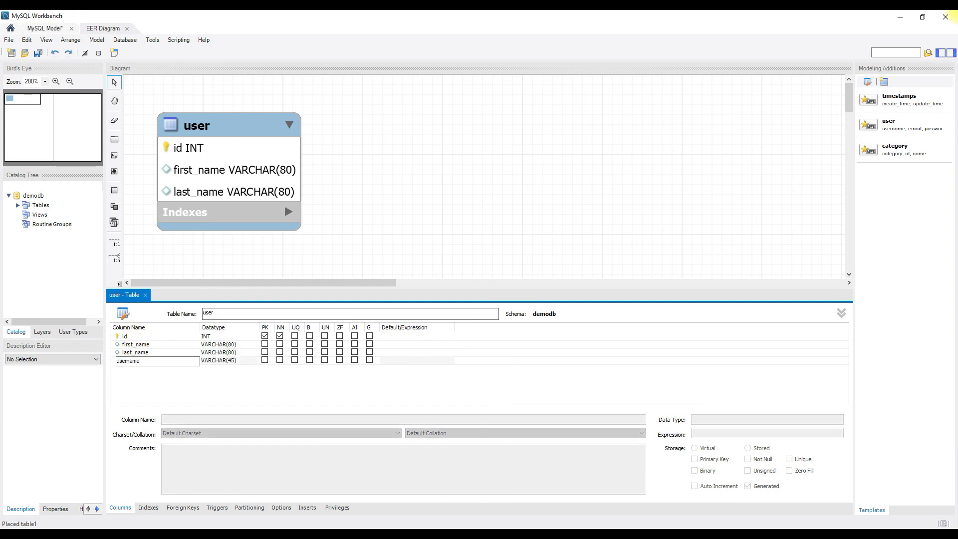
pyautogui.press('Tab')
pyautogui.press('Tab')
pyautogui.write('password')
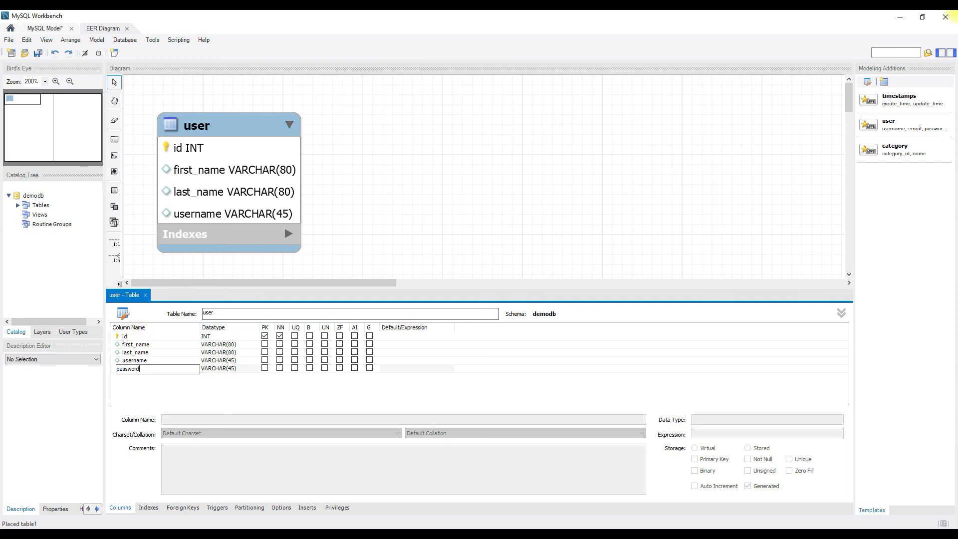
pyautogui.press('Tab')
pyautogui.press('Right')
pyautogui.press('Left')
pyautogui.press('BackSpace')
pyautogui.press('BackSpace')
pyautogui.write('100')
pyautogui.press('Return')
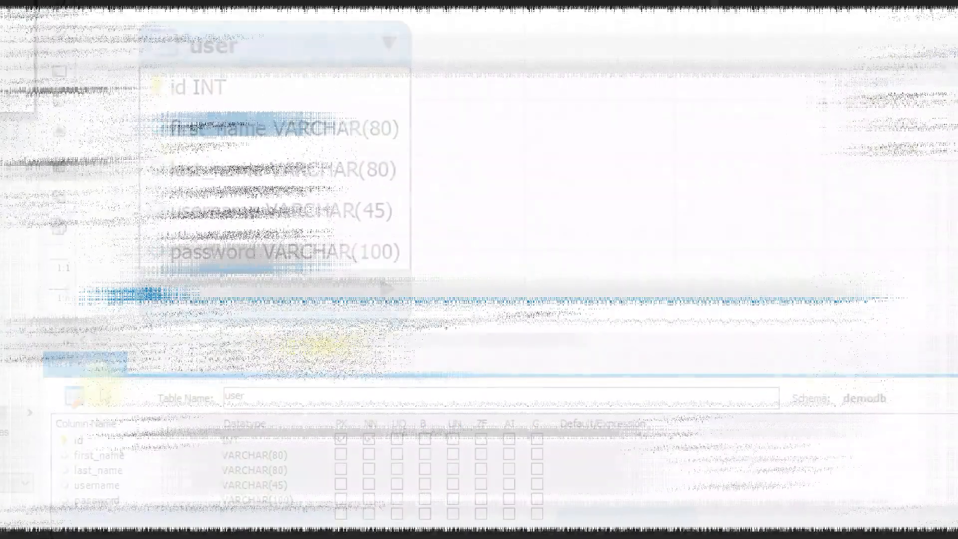
# Make id auto-increment and set first_name, username and password to Not Null
pyautogui.click(355, 336)
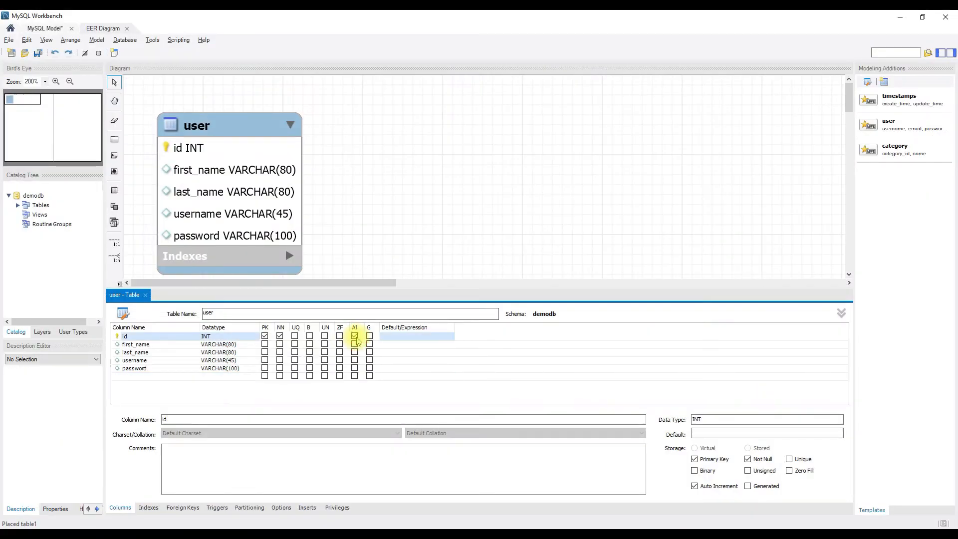
pyautogui.click(280, 345)
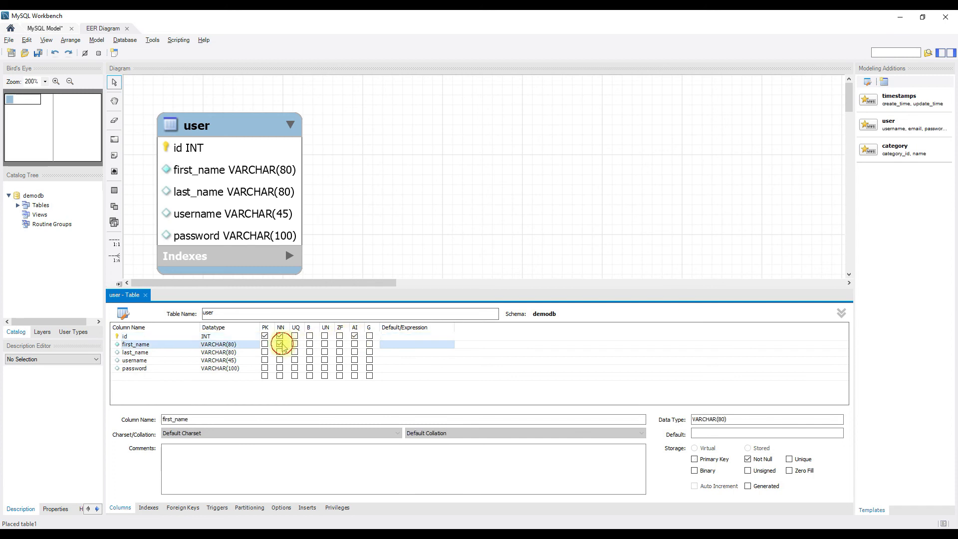
pyautogui.click(280, 359)
pyautogui.click(280, 368)
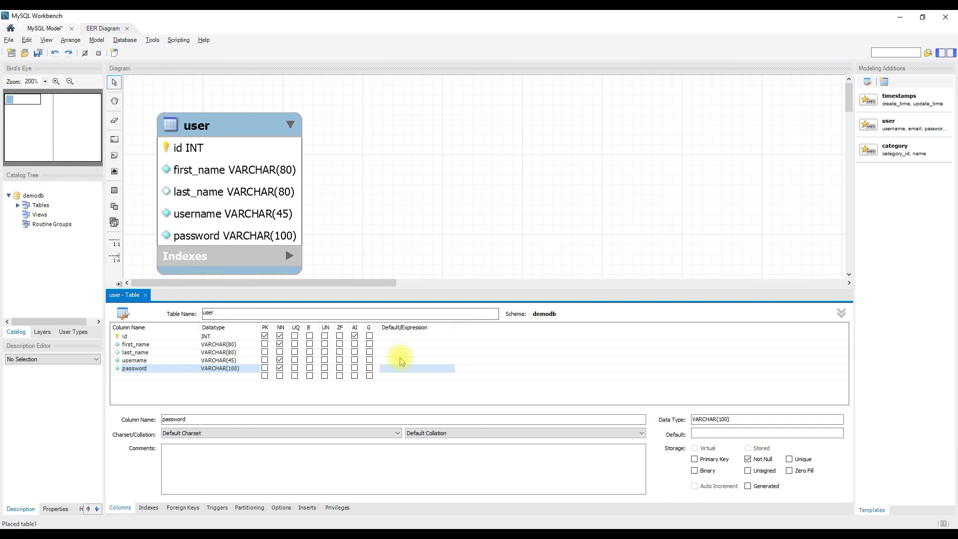
# Open the Inserts grid and enter the first user's first name, last name, username and password
pyautogui.click(306, 509)
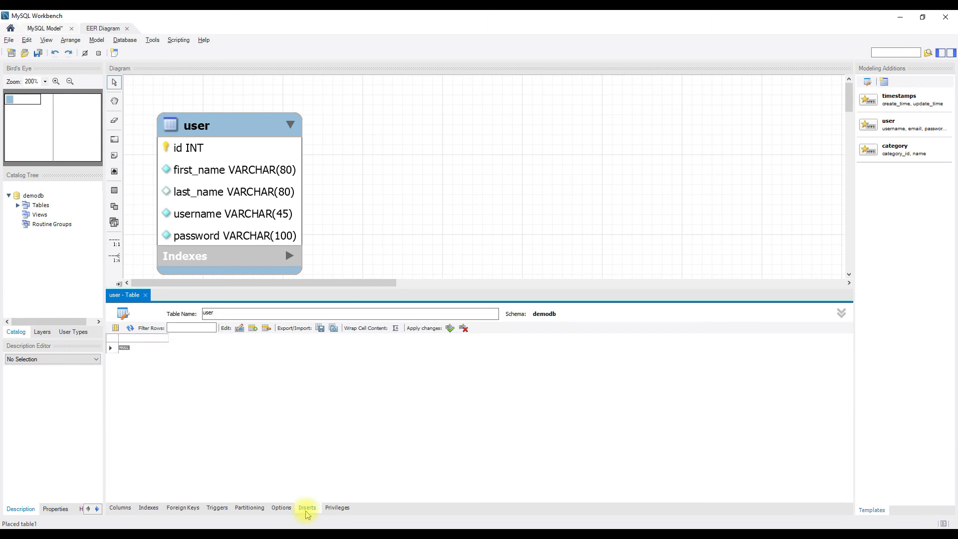
pyautogui.click(454, 333)
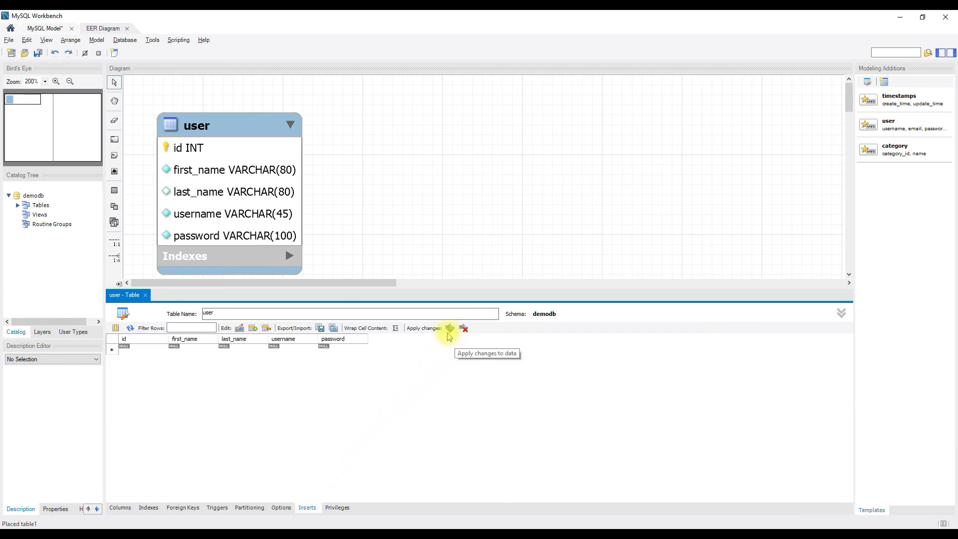
pyautogui.click(183, 352)
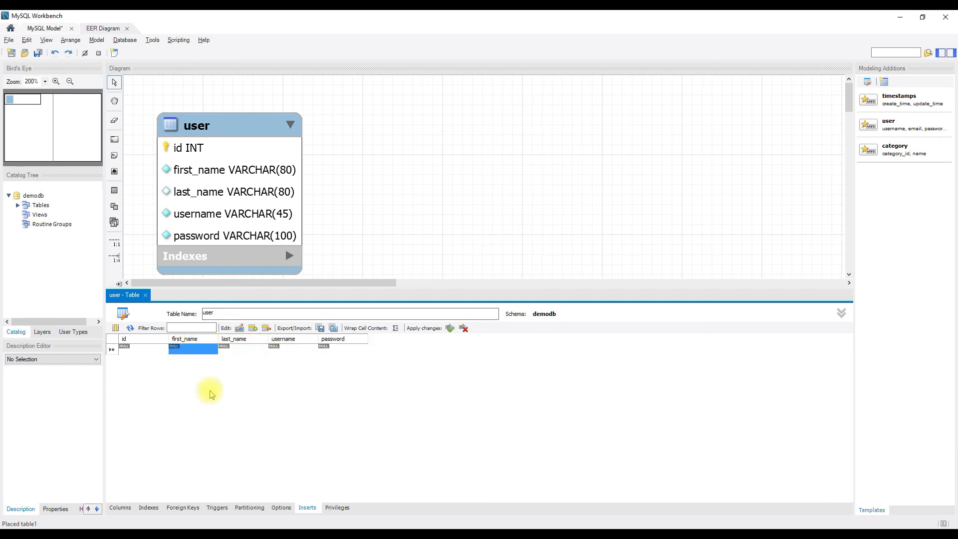
pyautogui.write('John')
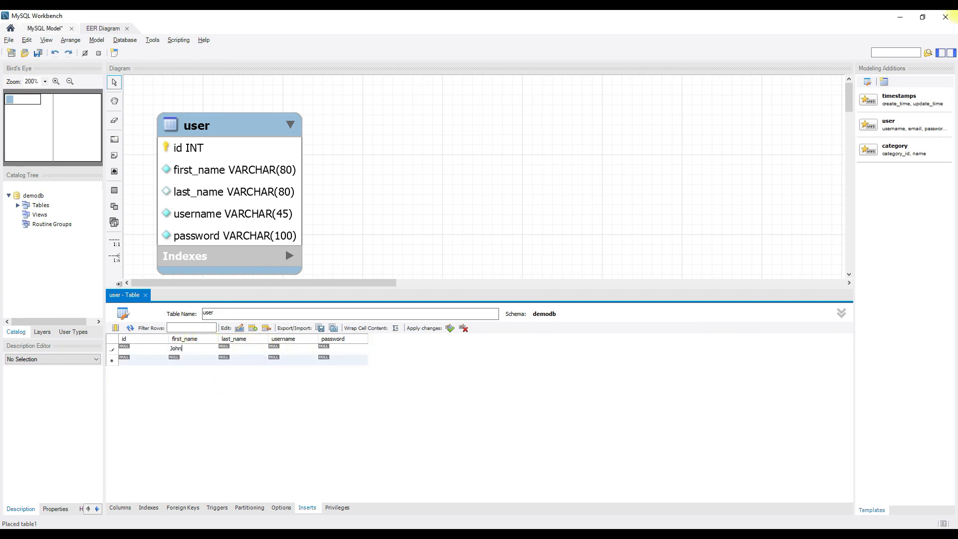
pyautogui.press('Tab')
pyautogui.write('Doe')
pyautogui.press('Tab')
pyautogui.write('john.doe')
pyautogui.write('55555')
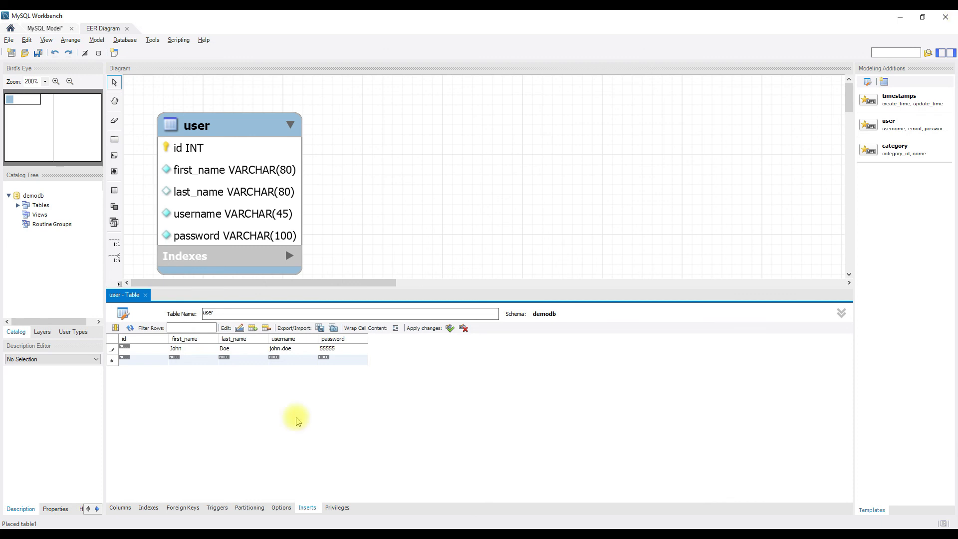
pyautogui.press('Down')
# Enter a second row with the second user's first name, last name, username and password
pyautogui.press('Left')
pyautogui.press('Left')
pyautogui.press('Left')
pyautogui.write('Susan')
pyautogui.press('Tab')
pyautogui.write('Bones')
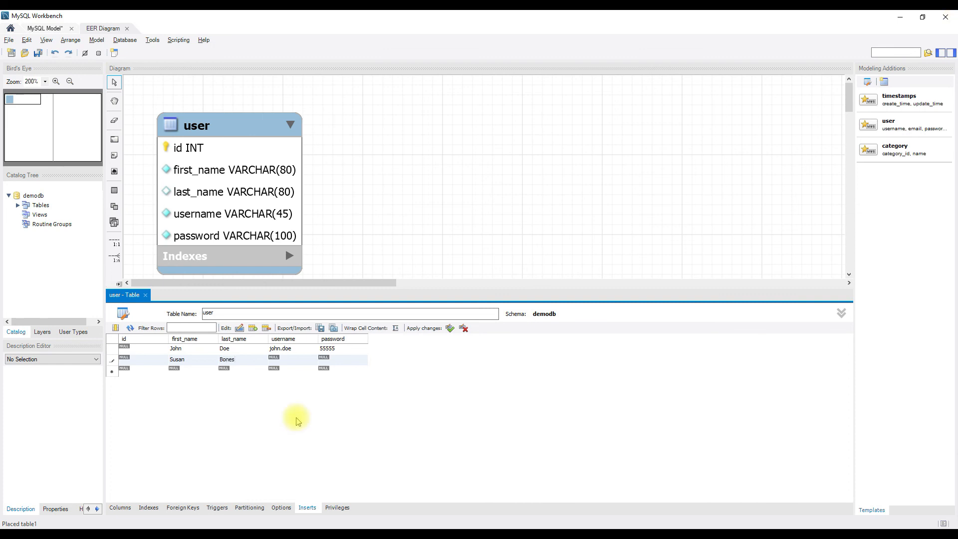
pyautogui.press('Tab')
pyautogui.write('susn')
pyautogui.press('BackSpace')
pyautogui.write('an.bones')
pyautogui.press('Tab')
pyautogui.write('66666')
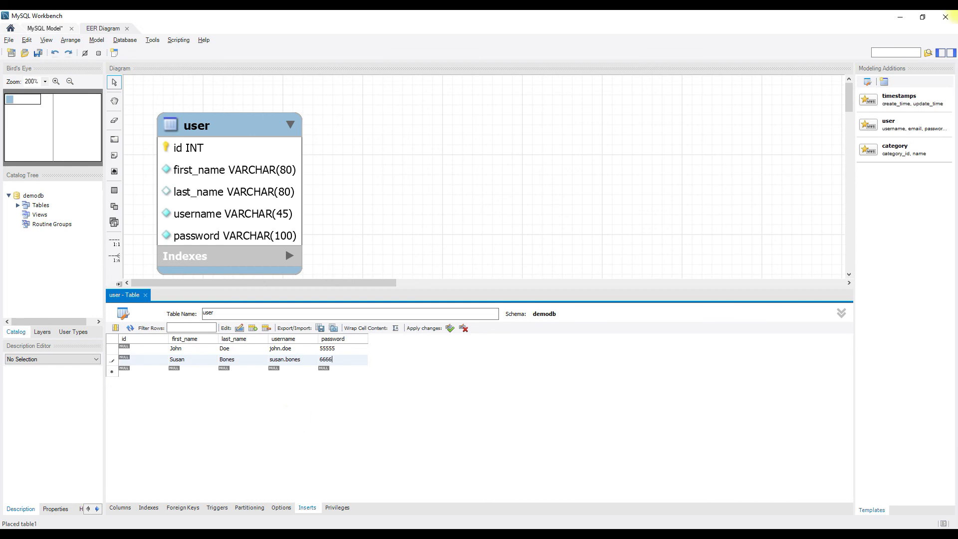
pyautogui.press('Down')
# Enter a third row with first name, username and password, leaving last_name empty
pyautogui.press('Left')
pyautogui.press('Left')
pyautogui.press('Left')
pyautogui.press('Left')
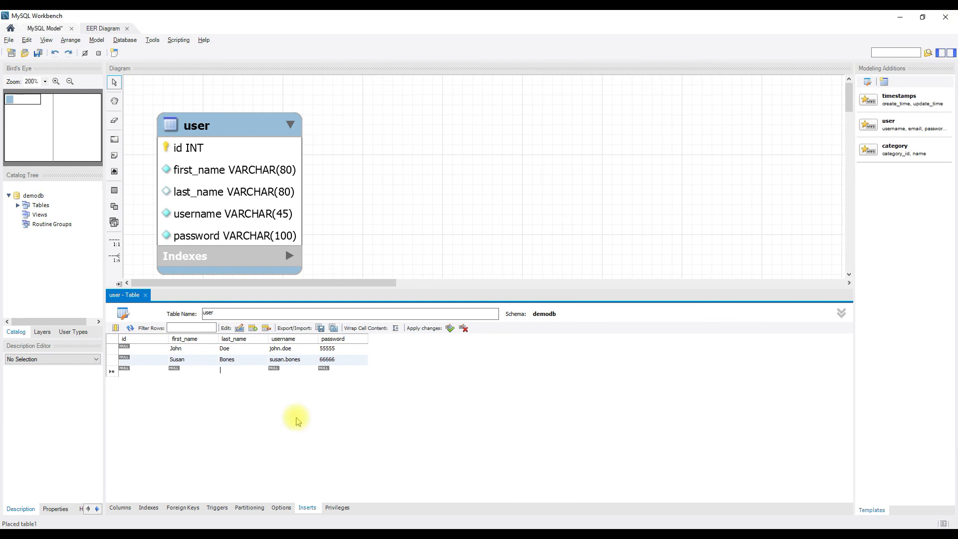
pyautogui.press('Right')
pyautogui.write('Felix')
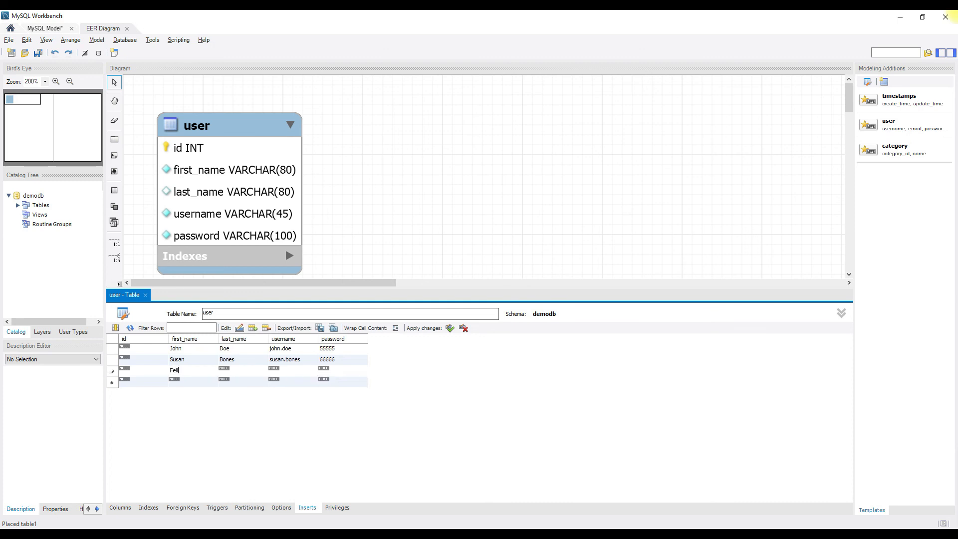
pyautogui.press('Tab')
pyautogui.press('Tab')
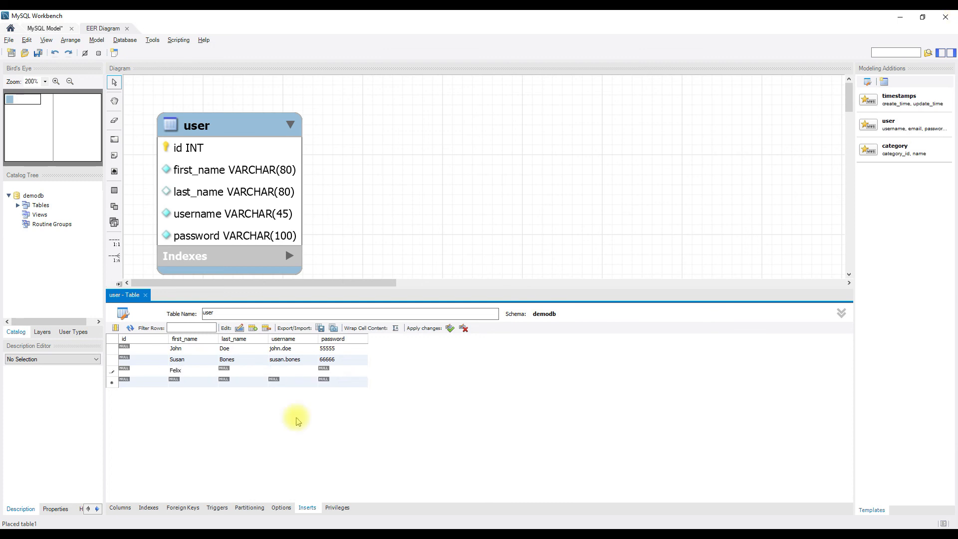
pyautogui.write('felix.one')
pyautogui.press('Tab')
pyautogui.write('11111')
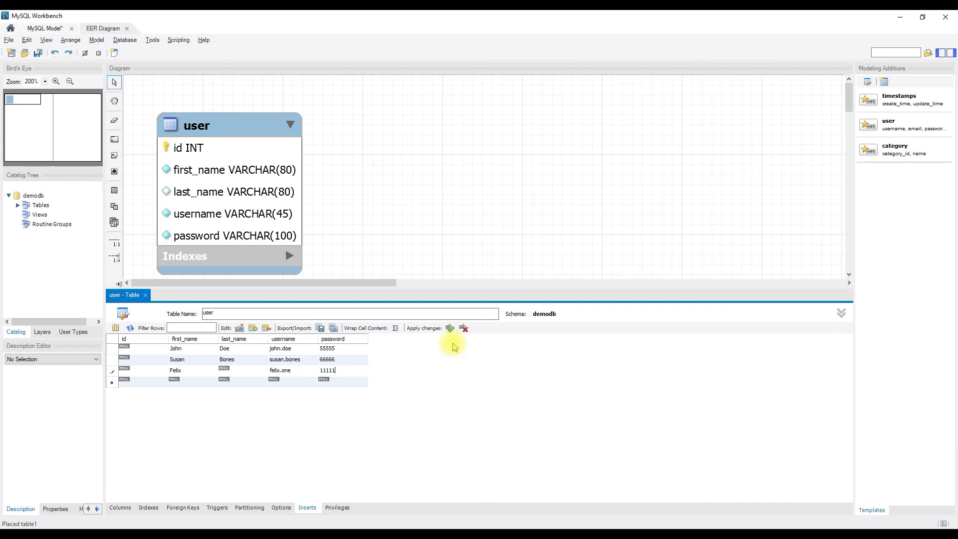
# Apply the three inserted rows and launch Database > Forward Engineer to 127.0.0.1, port 3306
pyautogui.click(451, 329)
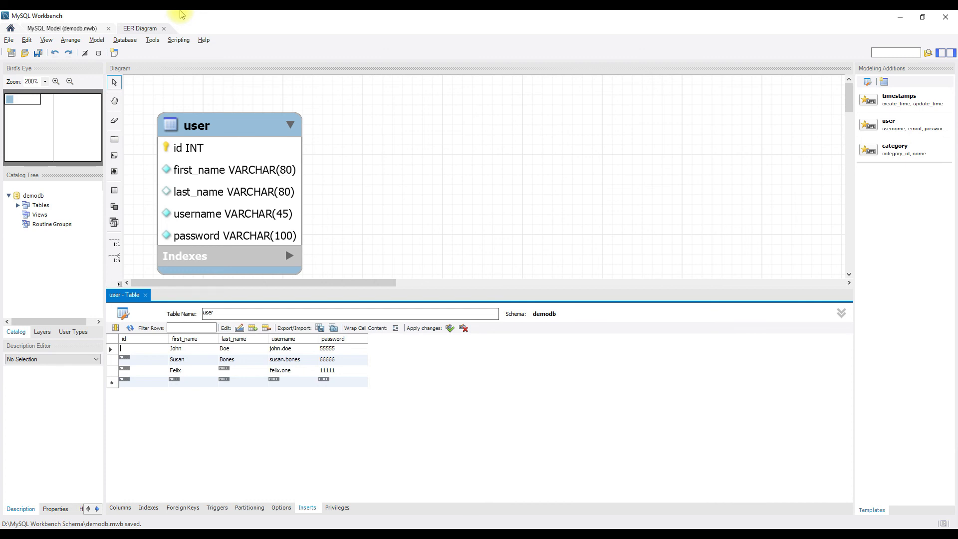
pyautogui.click(124, 39)
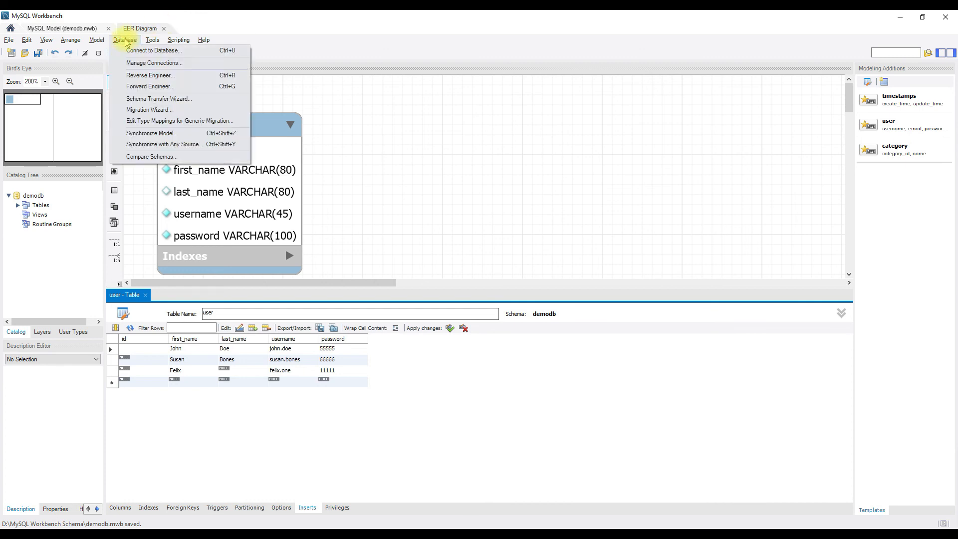
pyautogui.click(194, 87)
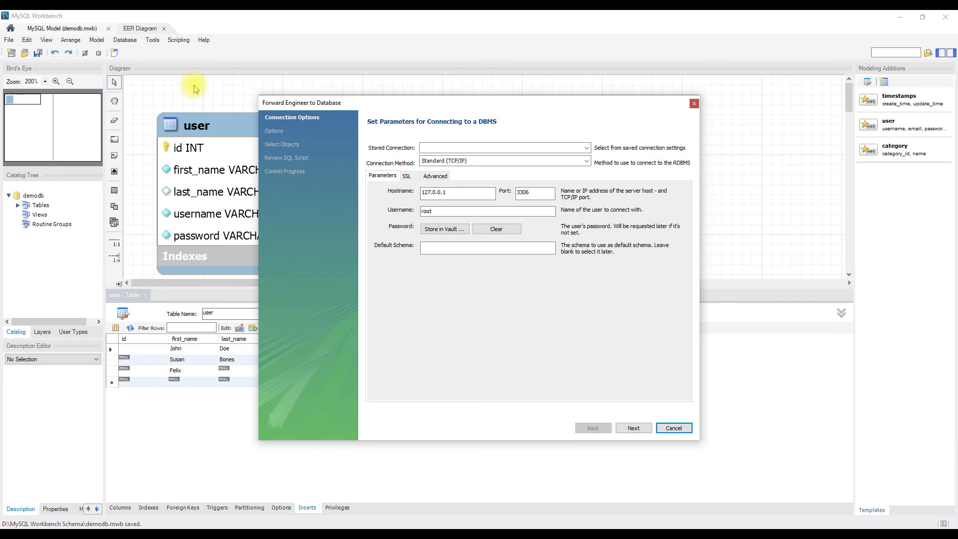
pyautogui.press('Tab')
# Enable 'Generate INSERT statements for tables' and advance the wizard to the Review SQL Script page
pyautogui.click(639, 430)
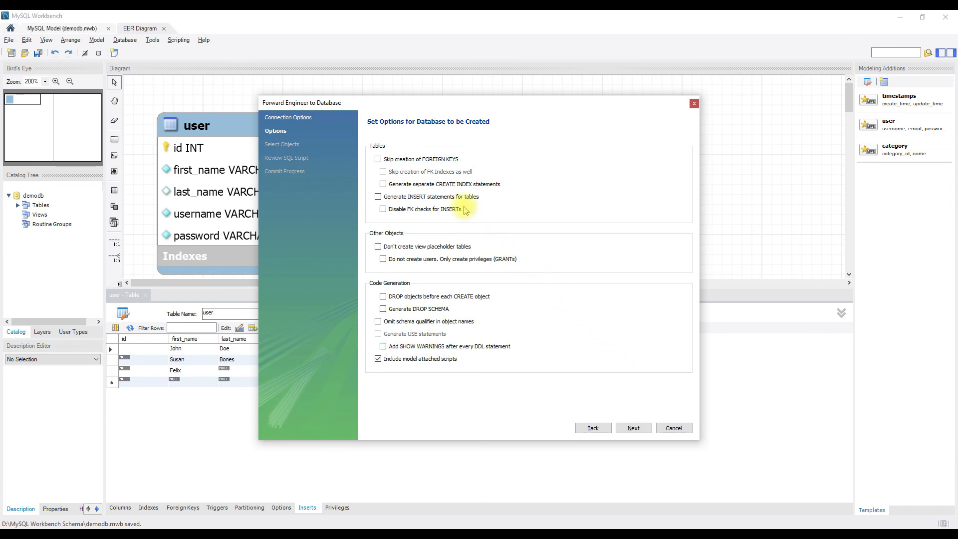
pyautogui.click(394, 195)
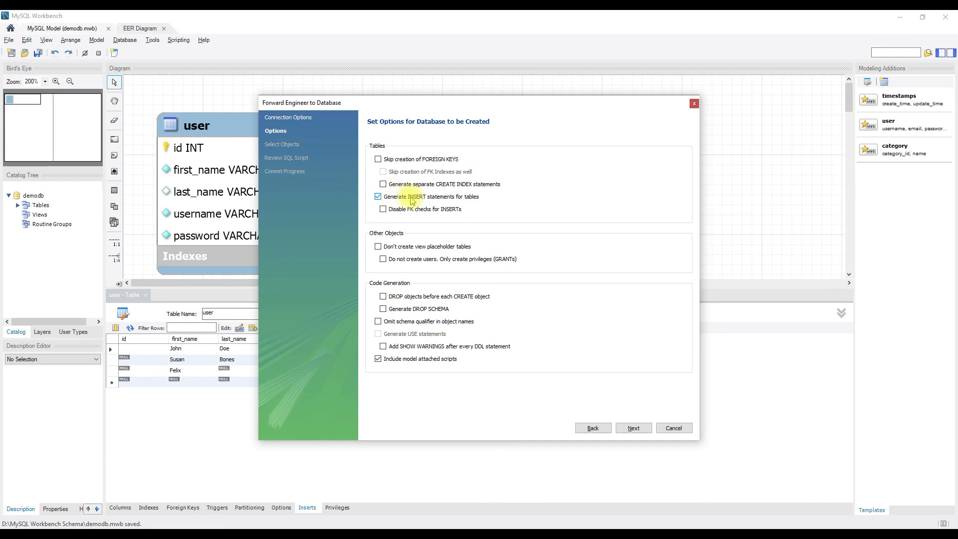
pyautogui.click(630, 430)
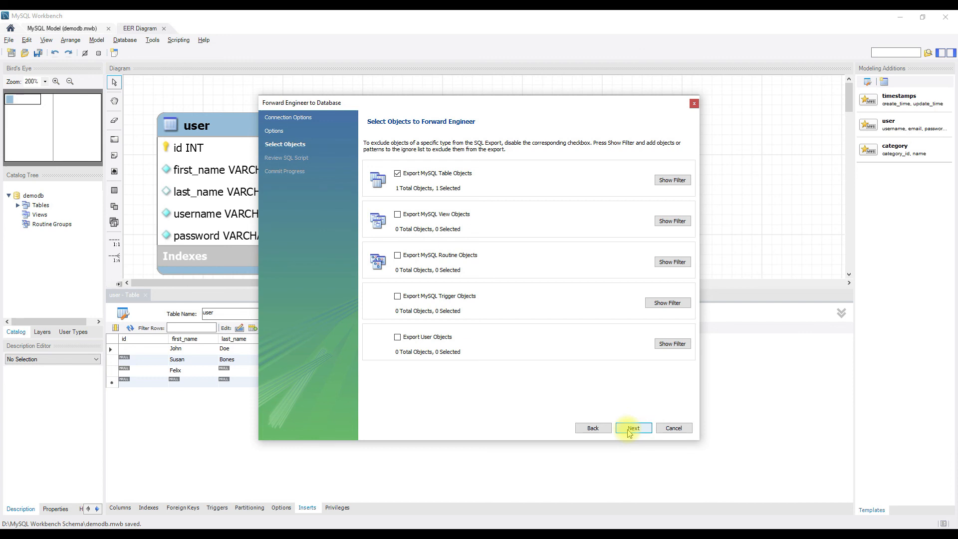
pyautogui.click(631, 428)
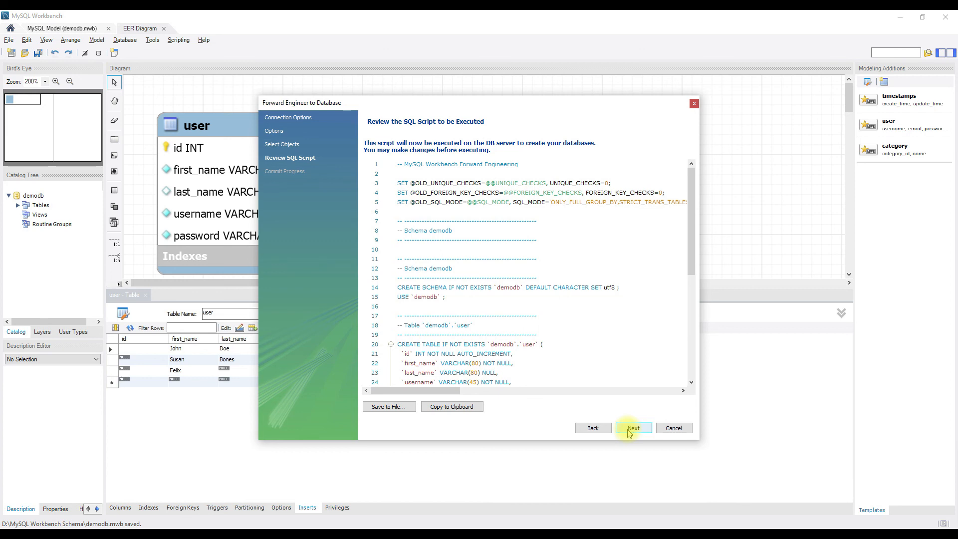
# Execute the script that creates demodb and its user table, then close the finished wizard
pyautogui.click(628, 430)
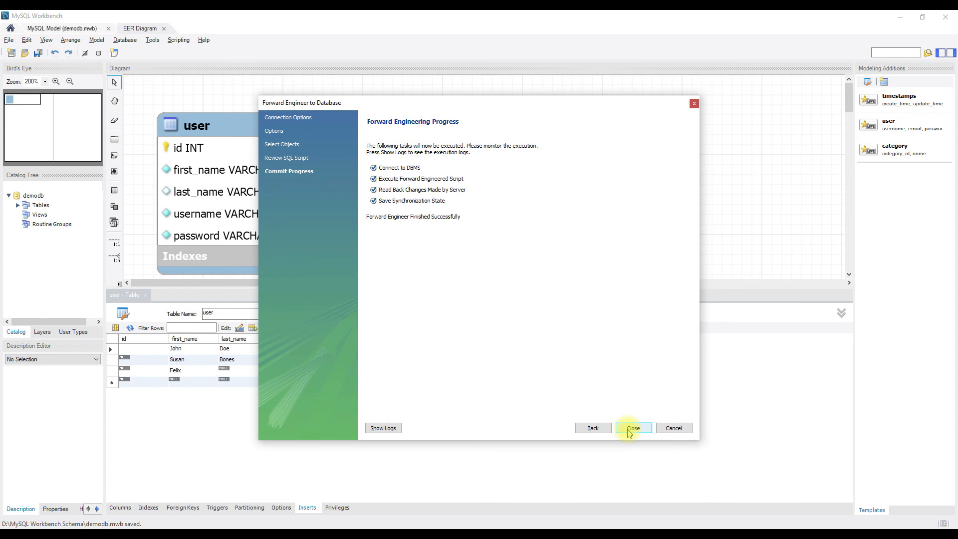
pyautogui.click(633, 428)
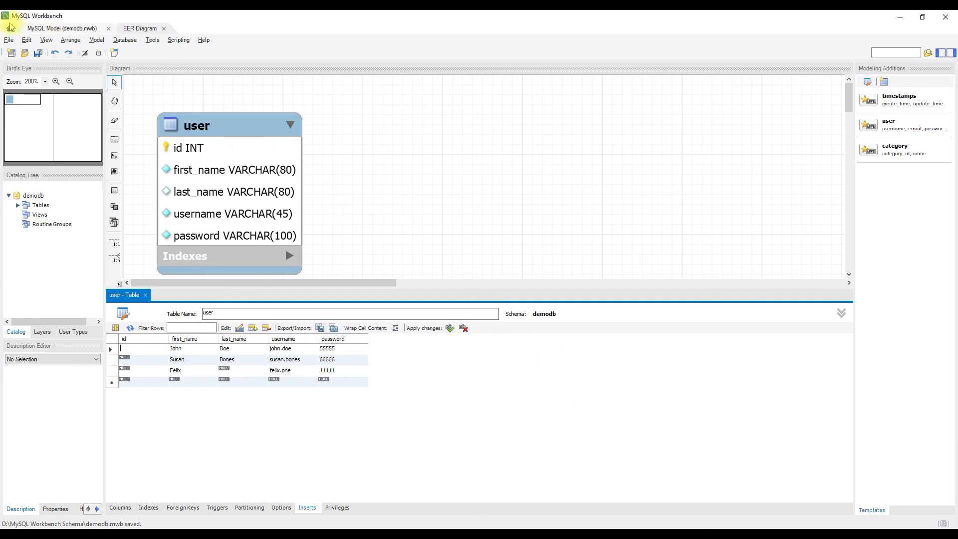
# From the Home screen's connection list, open a session on Local instance MySQL80
pyautogui.click(10, 28)
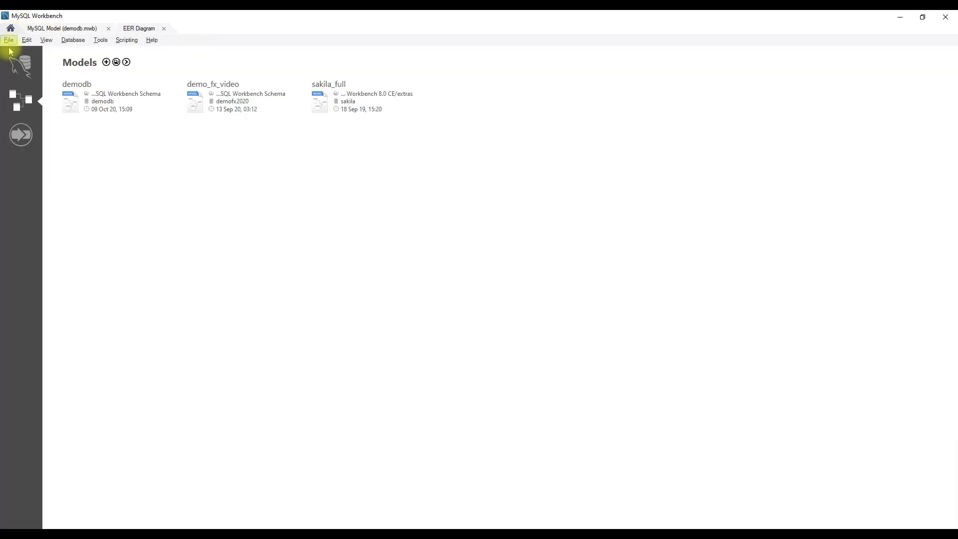
pyautogui.click(11, 62)
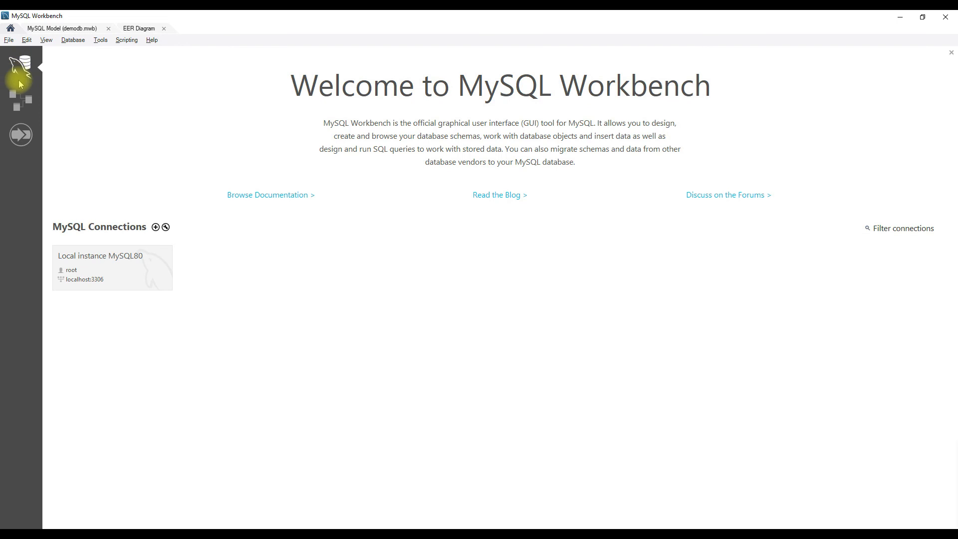
pyautogui.click(134, 286)
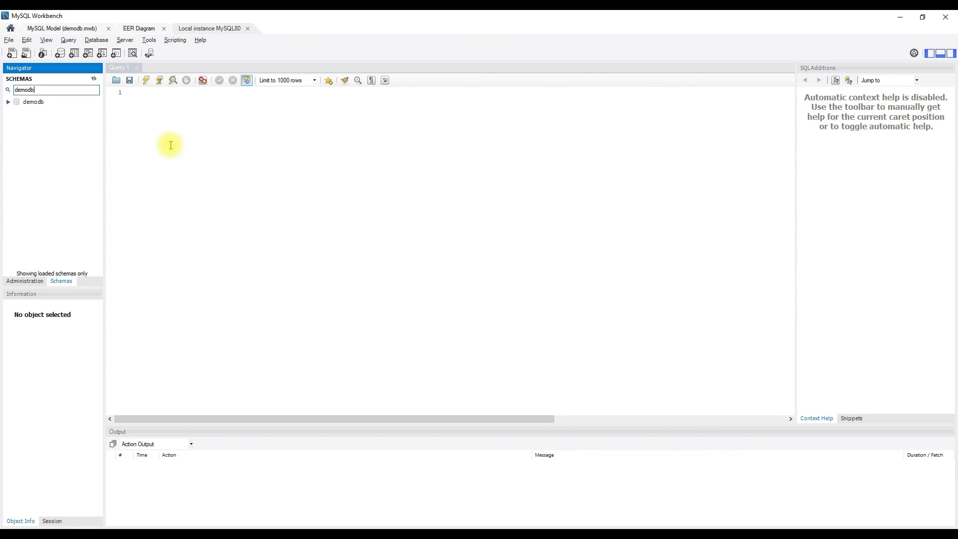
# Under demodb > Tables, run SELECT * FROM demodb.user on the user table
pyautogui.click(8, 103)
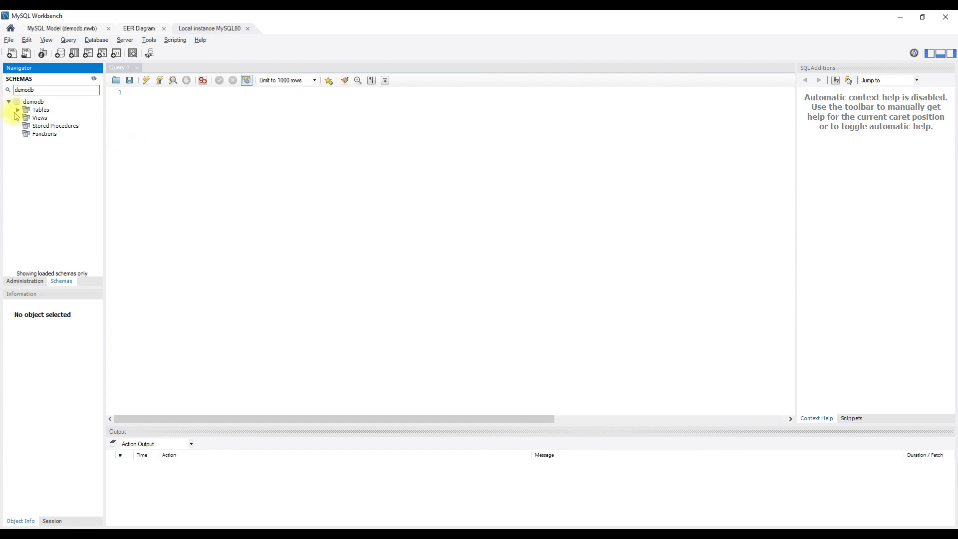
pyautogui.click(18, 112)
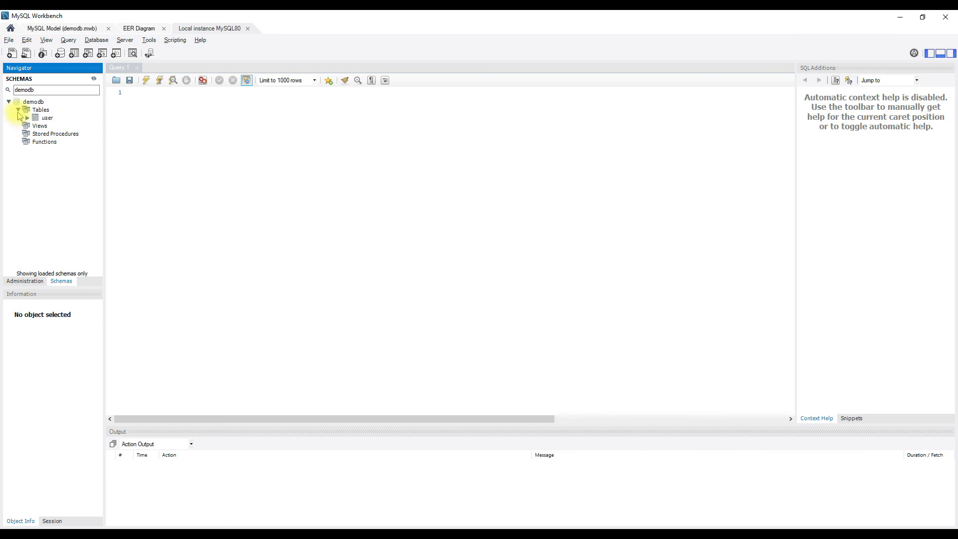
pyautogui.moveTo(77, 119)
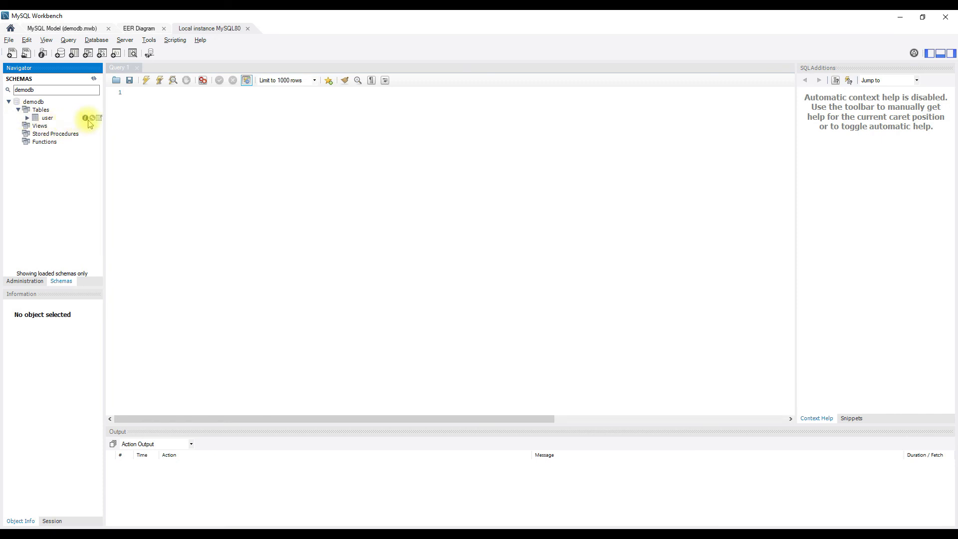
pyautogui.click(99, 119)
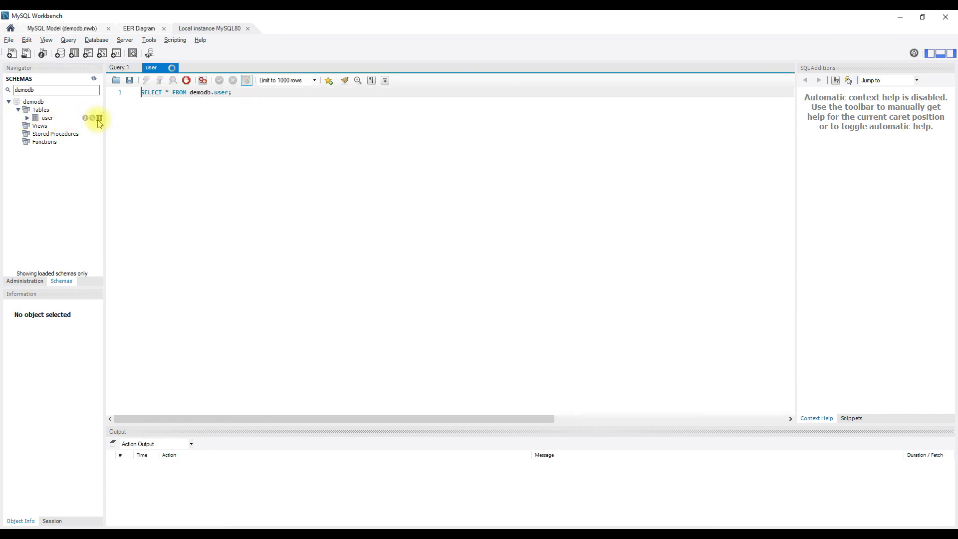